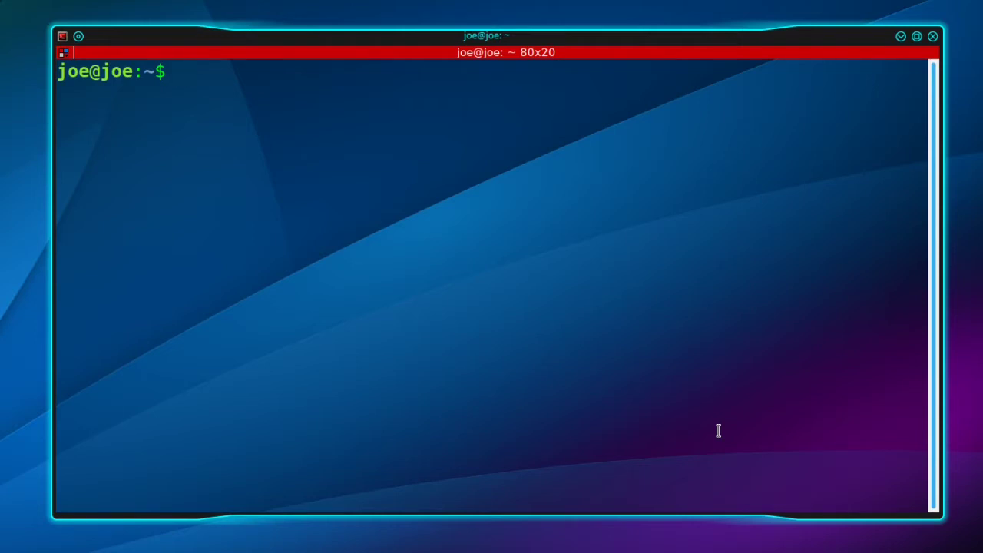
- Run 'sudo apt update && sudo apt upgrade -y' and authorise it with the sudo password
type("sudo")
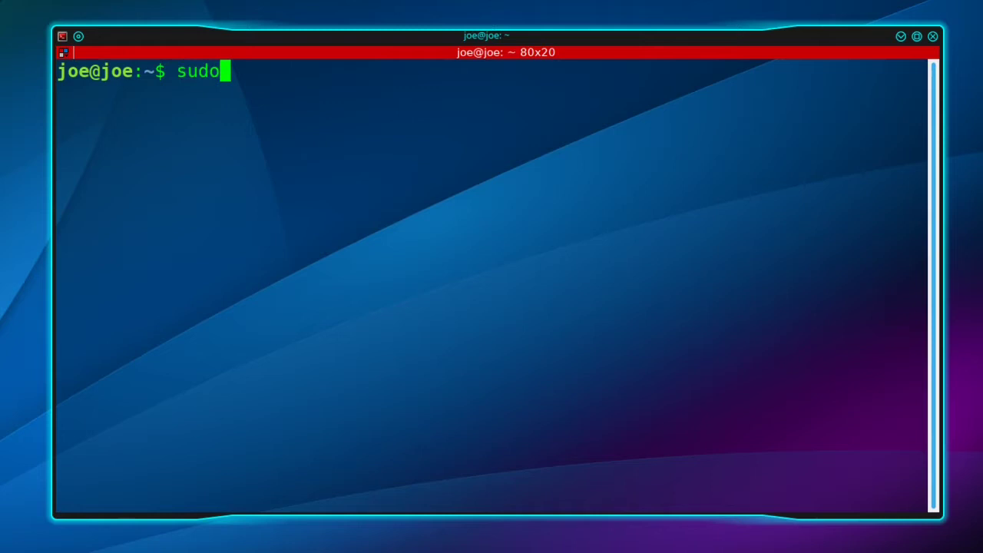
type(" apt ")
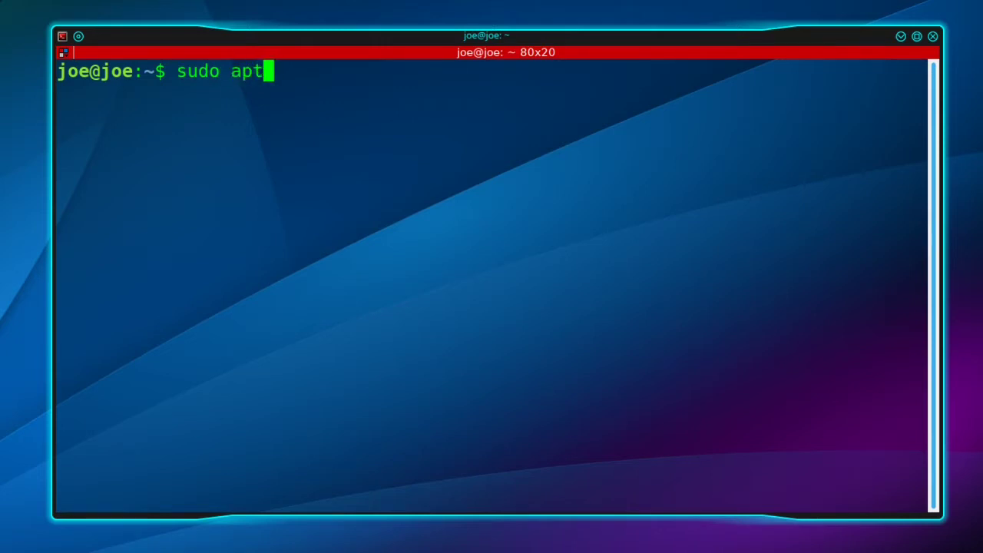
type("update ")
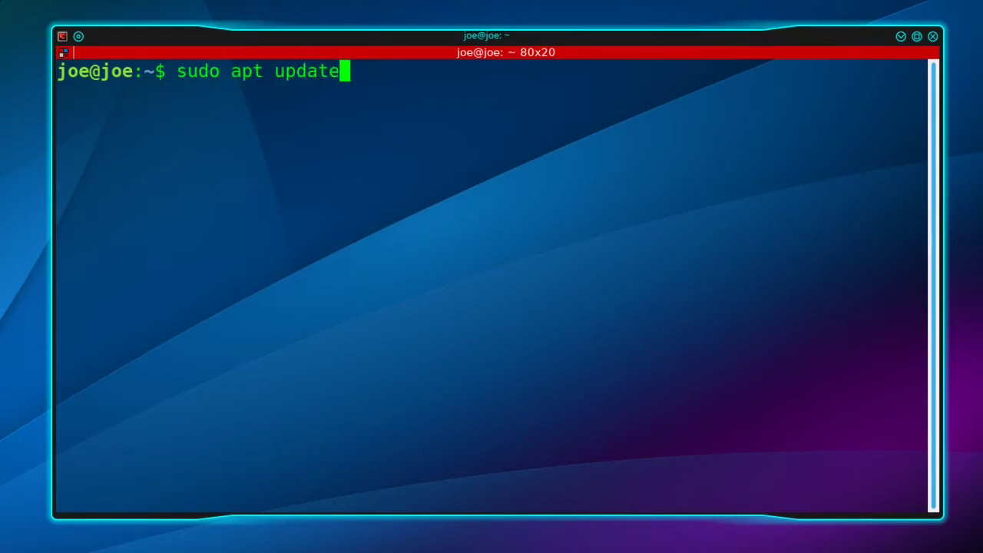
type("&& su")
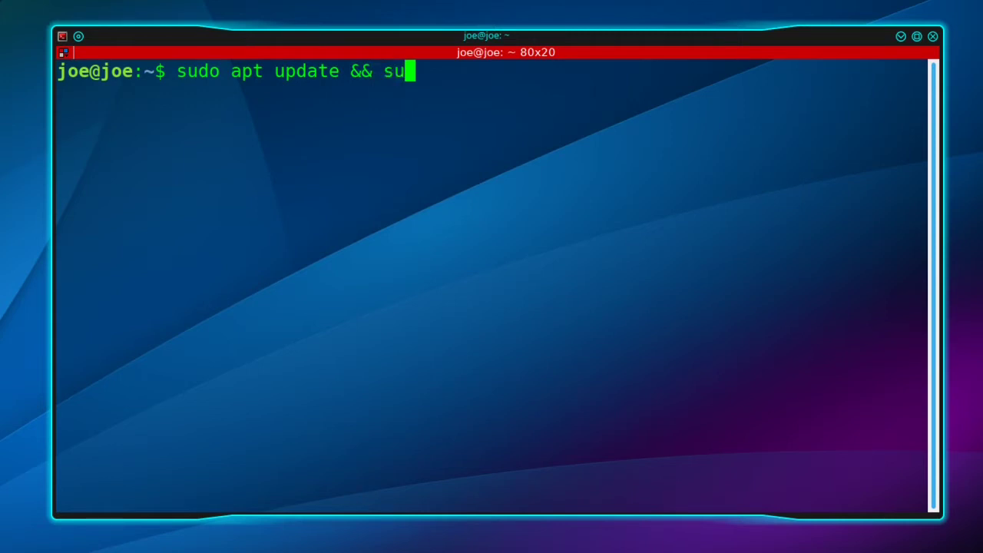
type("do apt up")
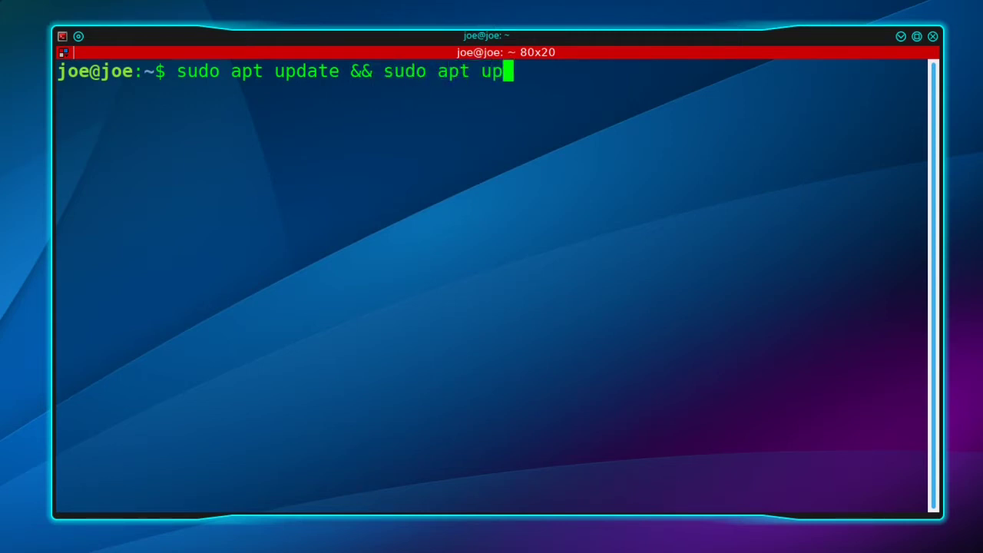
type("grade -y")
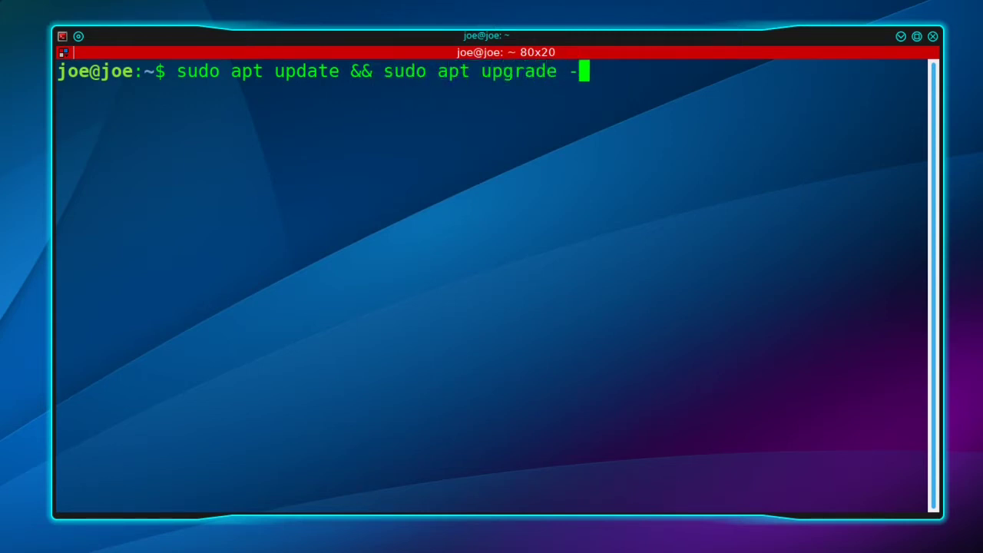
key("Return")
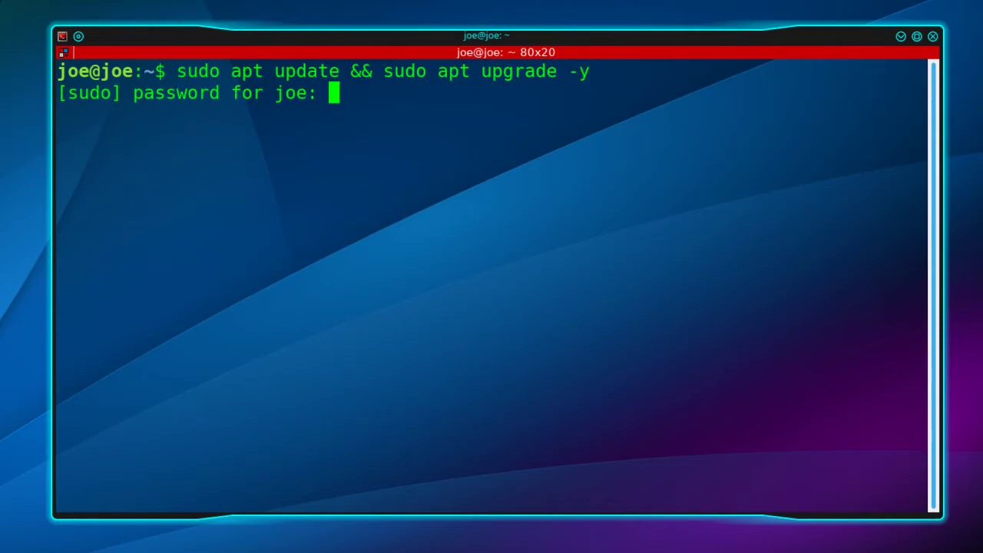
key("Return")
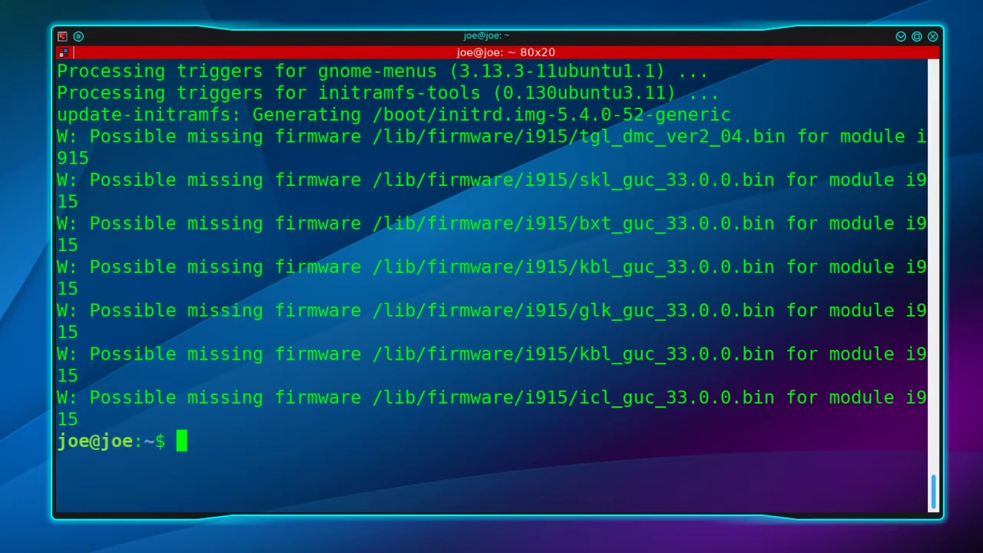
- Clear the terminal, run 'sudo apt dist-upgrade' (0 upgraded), then clear the output again
type("clear")
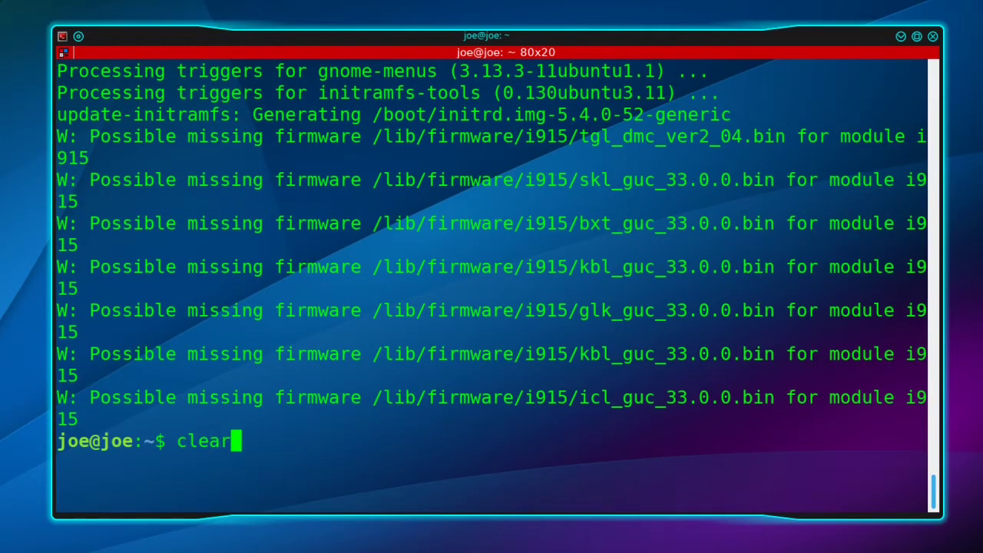
key("Return")
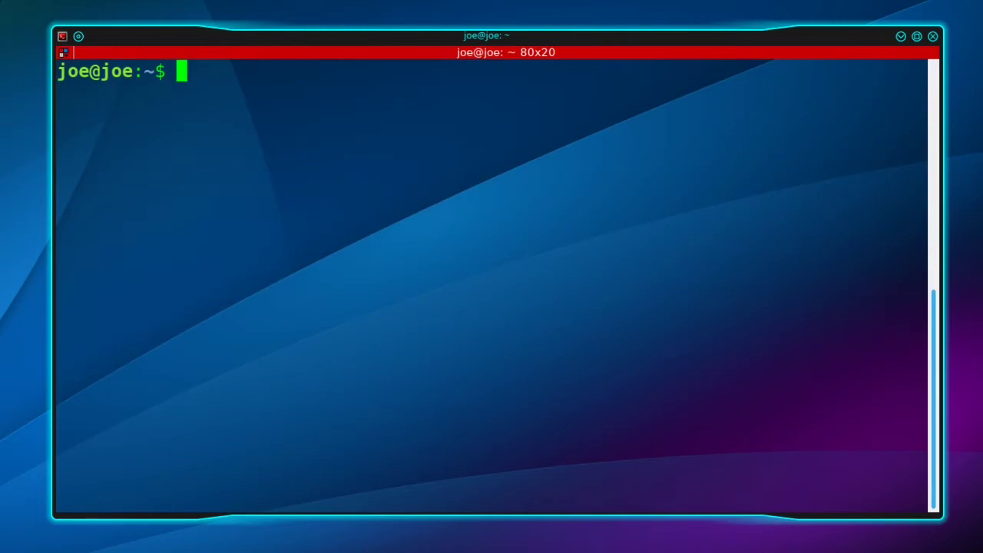
type("sud")
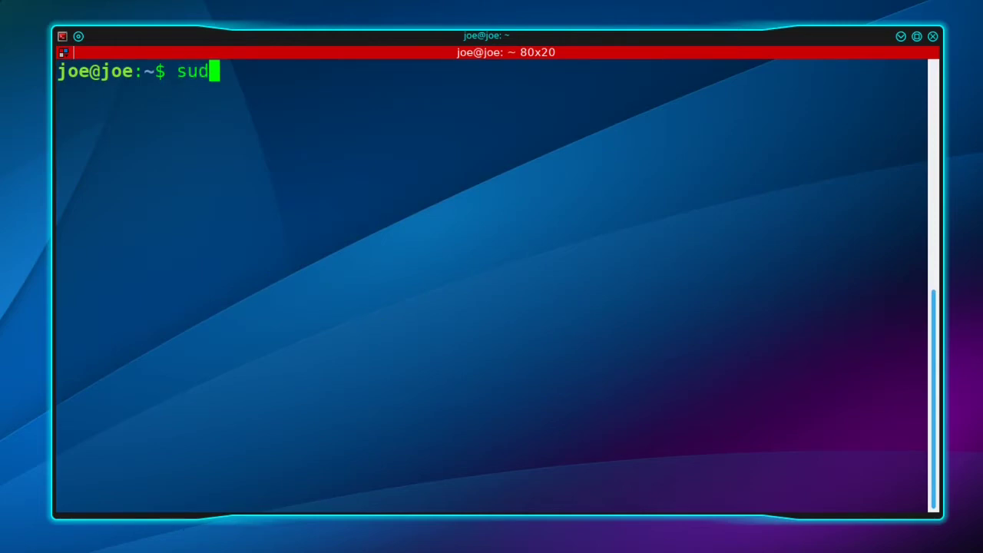
type("o ap")
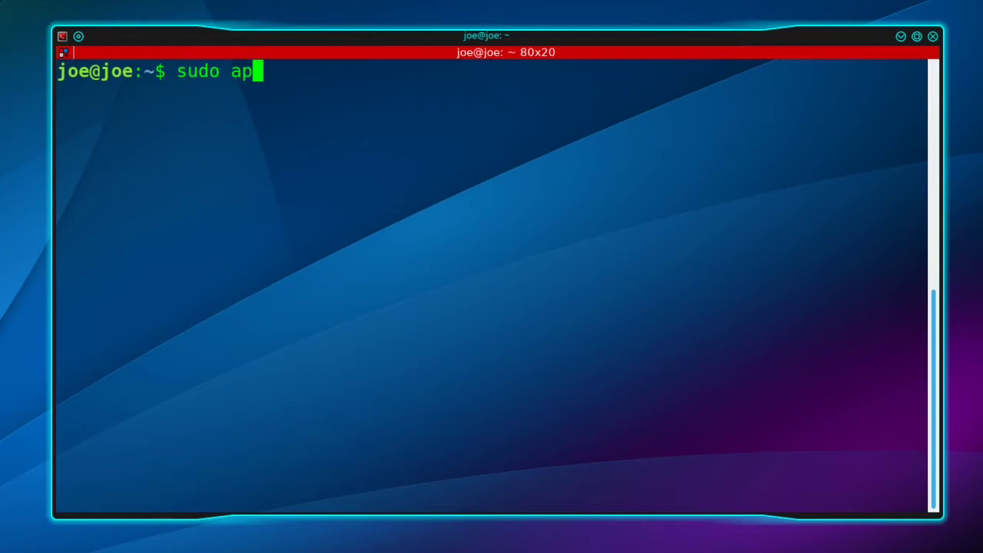
type("t dist")
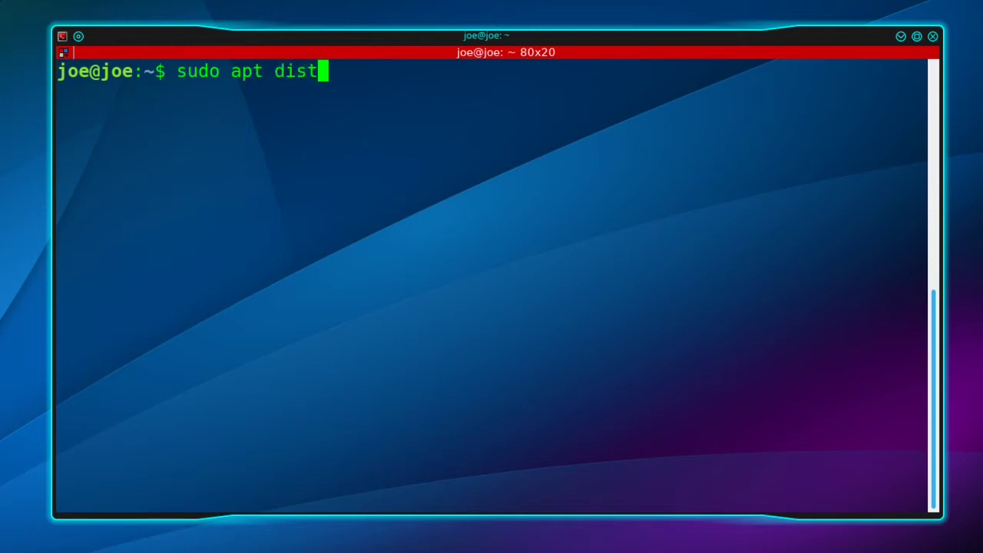
type("-upg")
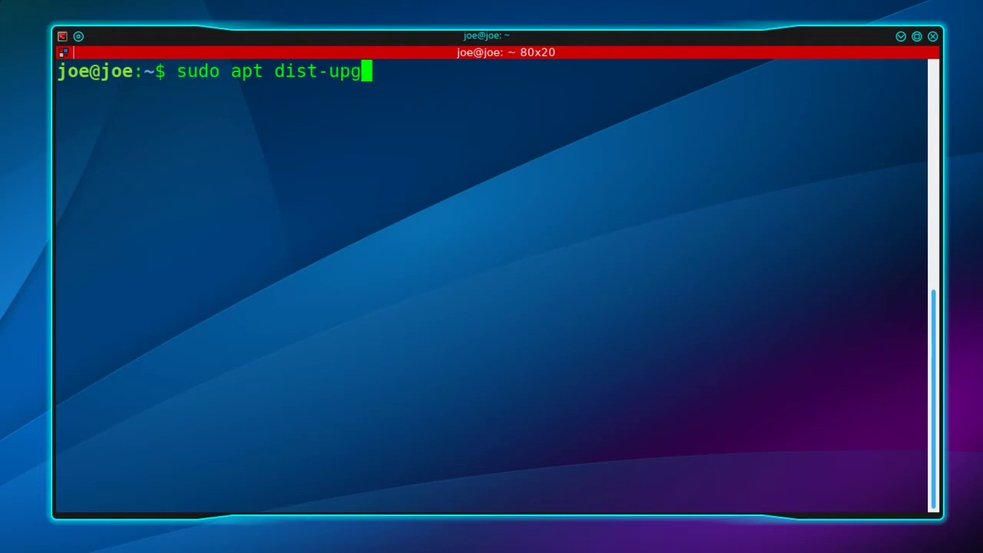
type("rade")
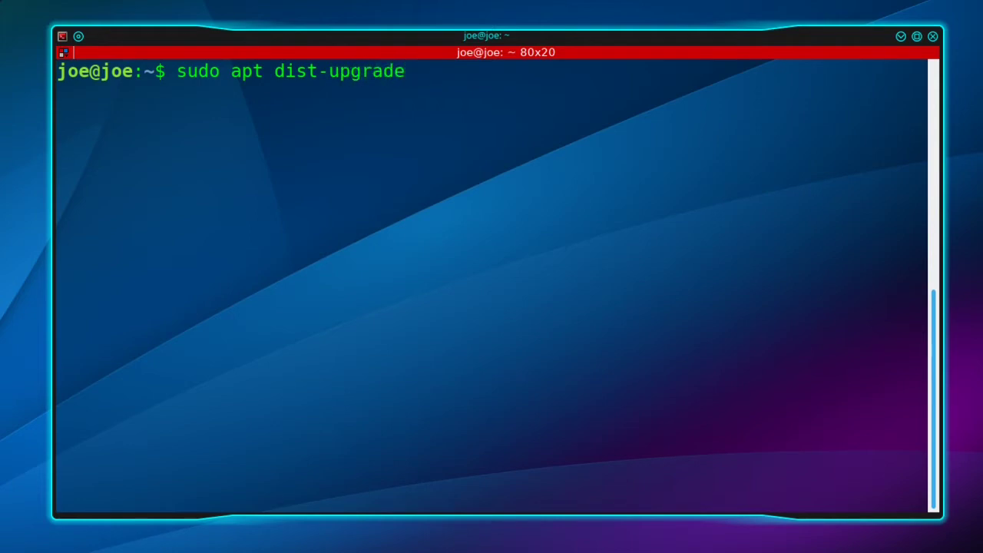
key("Return")
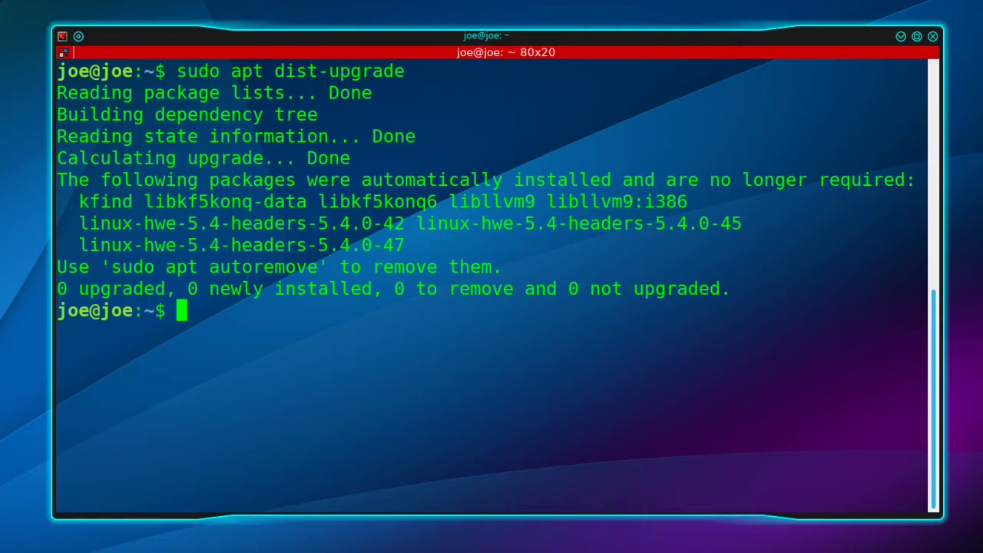
type("clear")
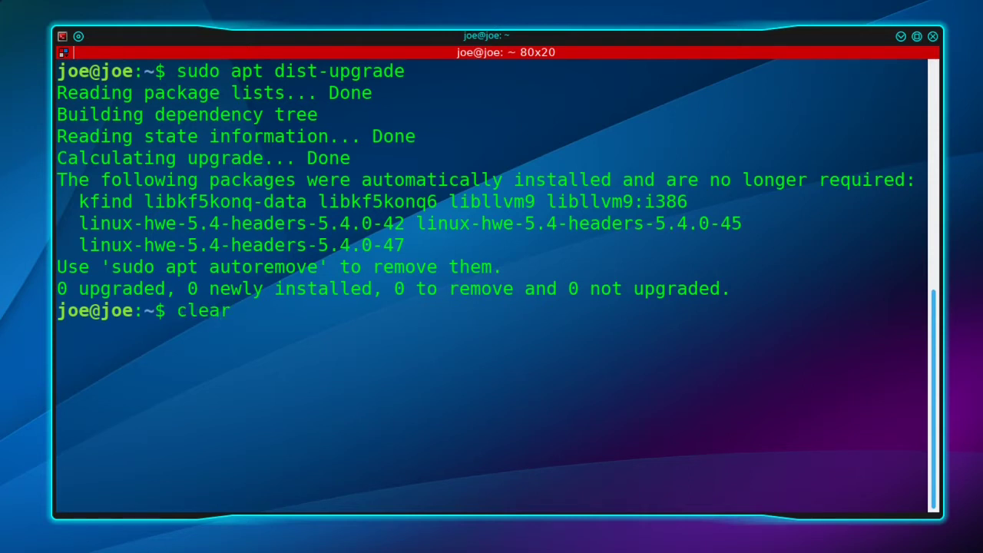
key("Return")
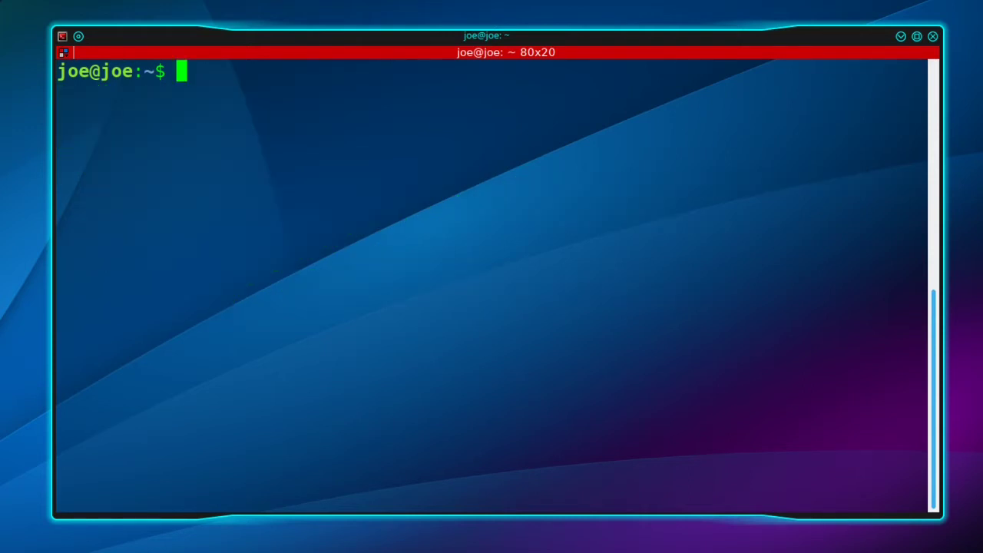
- Enter 'pkexec do-release-upgrade -m desktop -f DistUpgradeViewKDE' at the Konsole prompt
type("p")
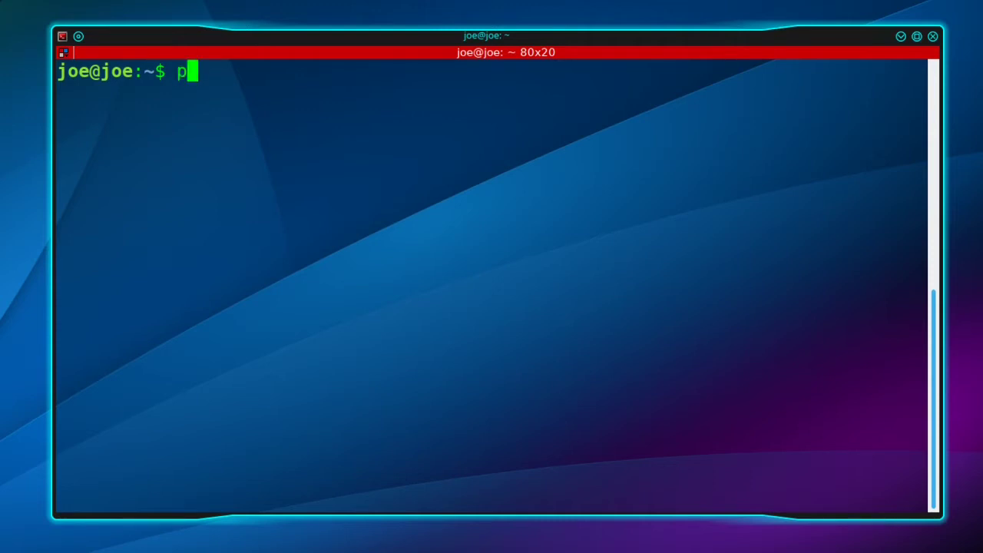
type("kexec ")
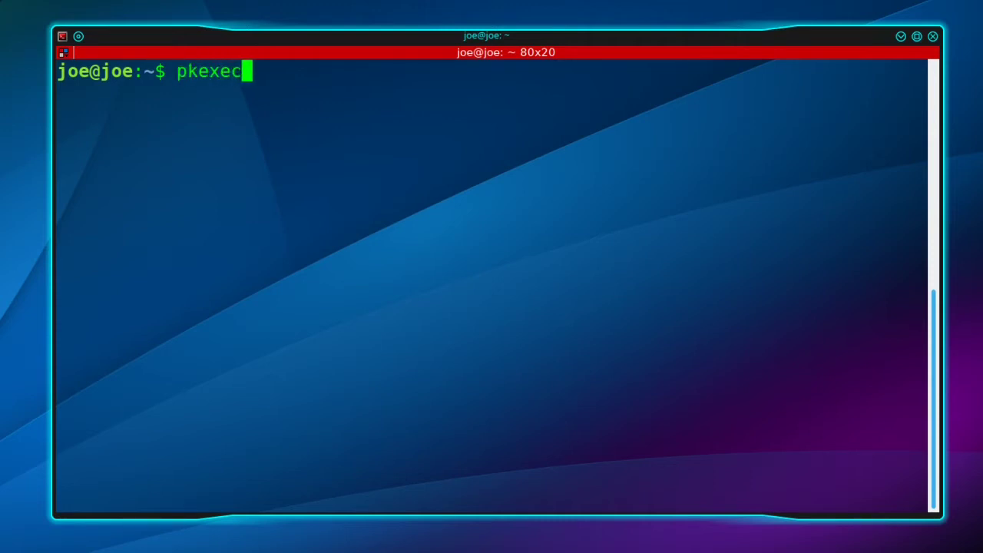
type("do-re")
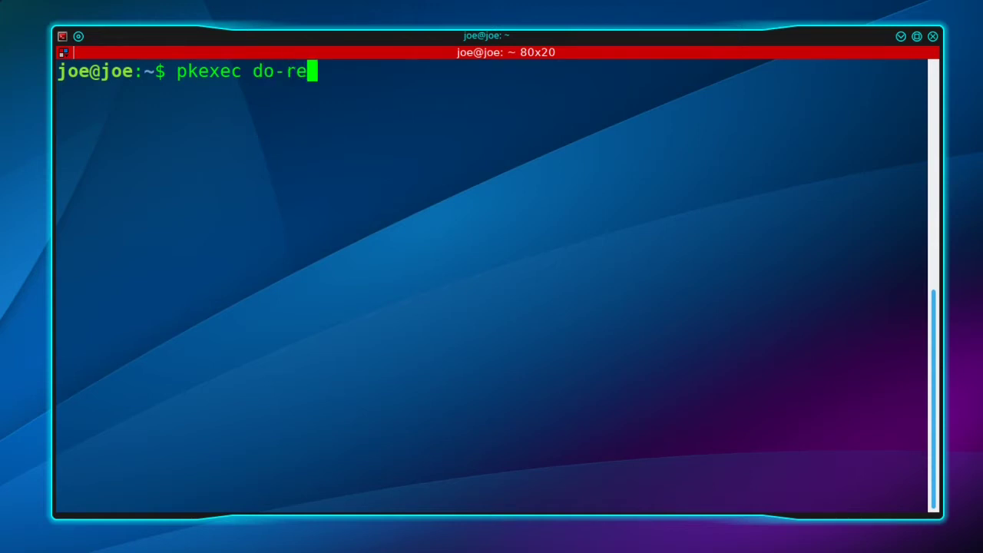
type("leas")
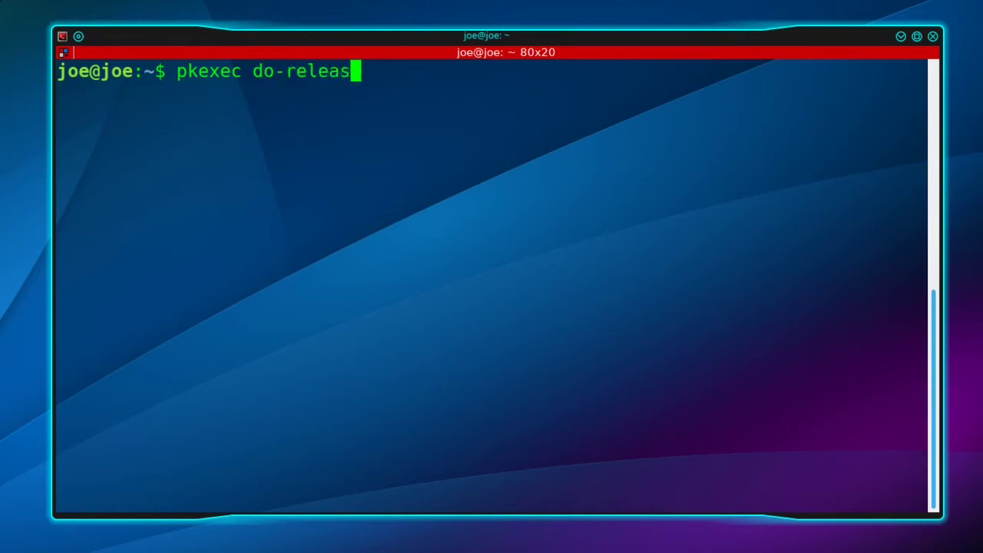
type("e-")
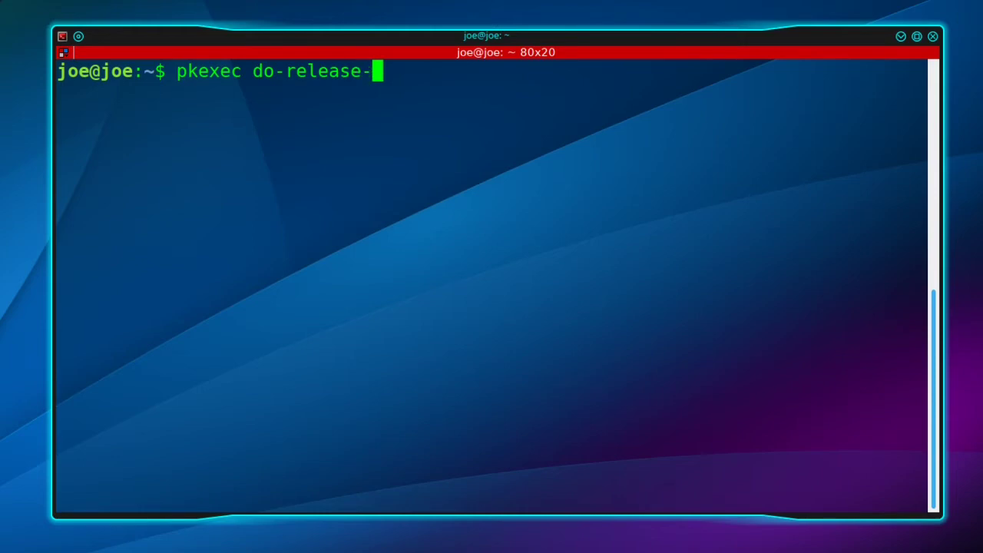
type("upgra")
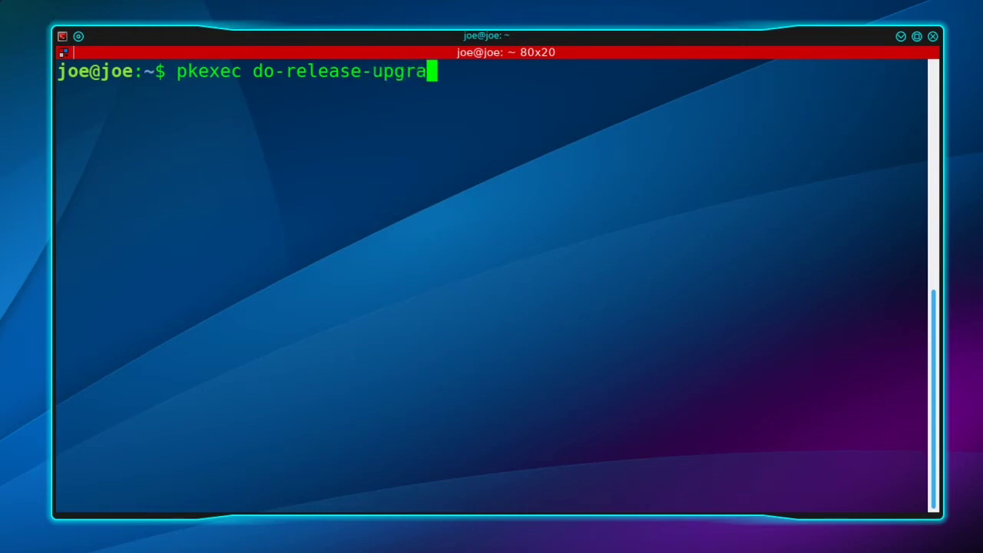
type("de -")
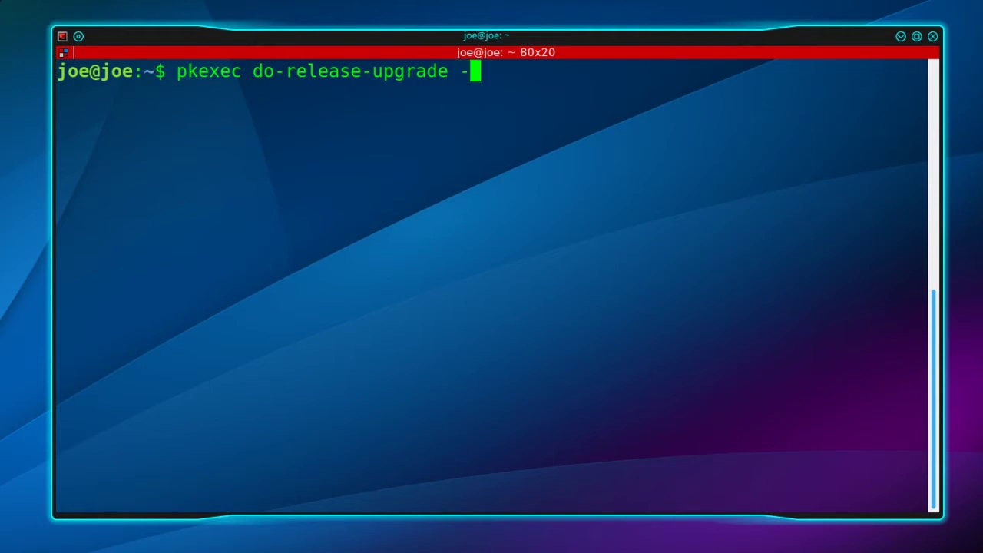
type("m")
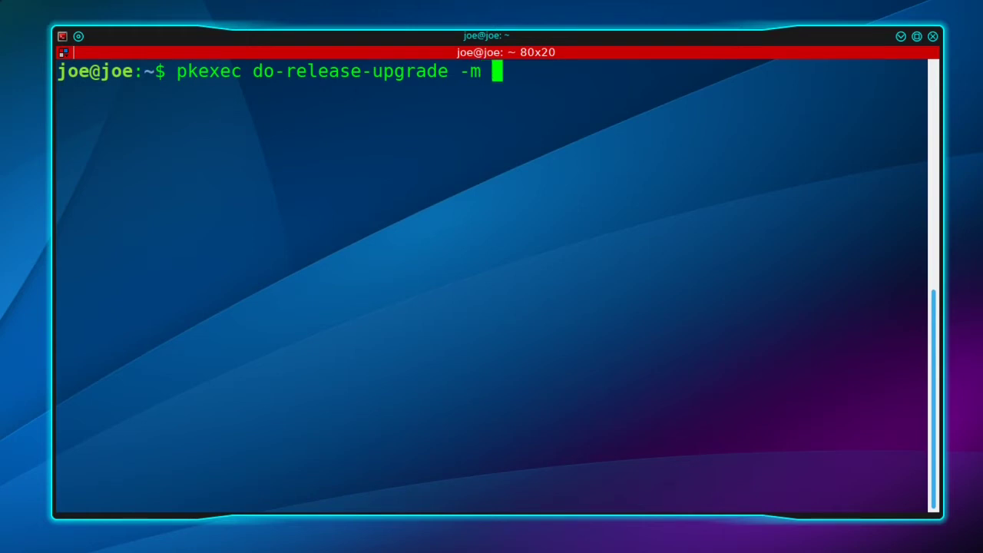
type(" desk")
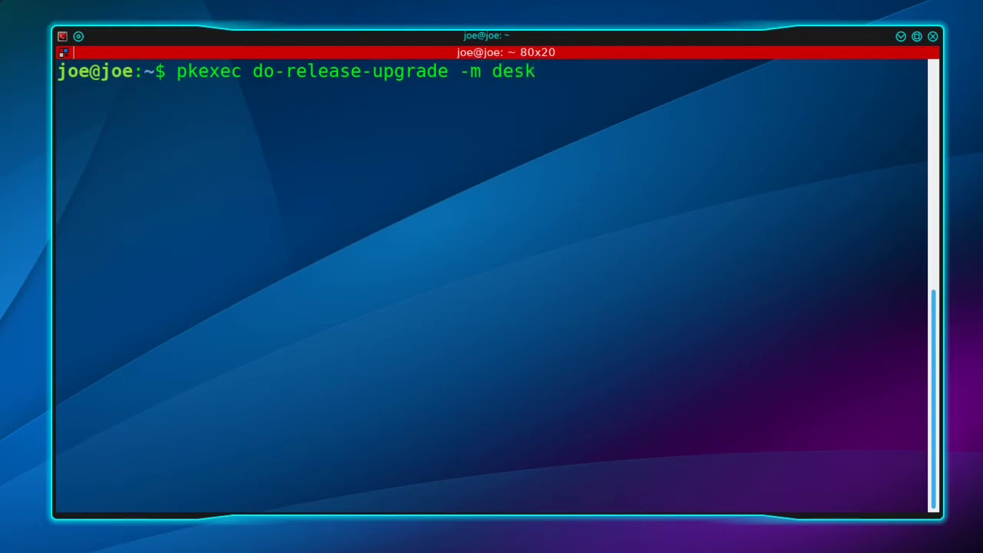
type("top")
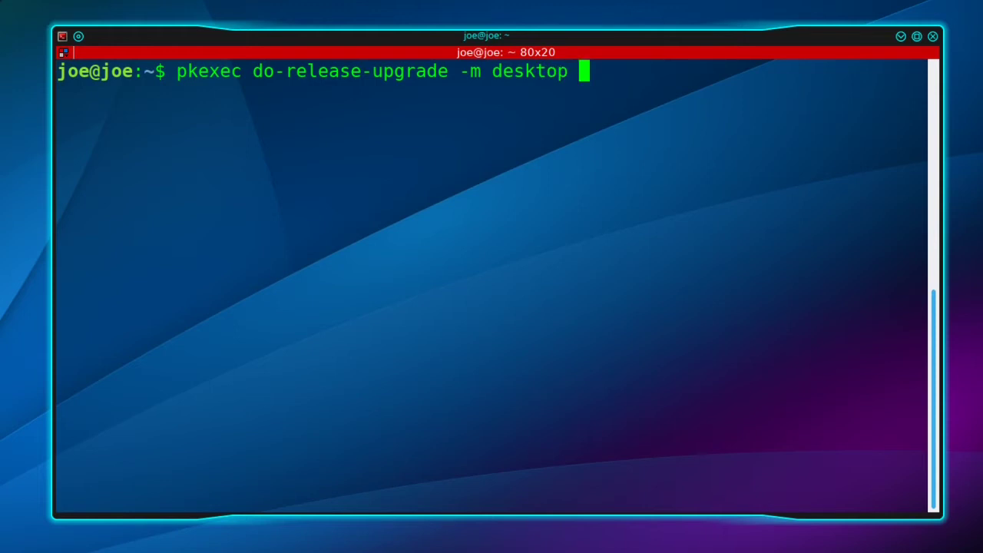
type(" -f")
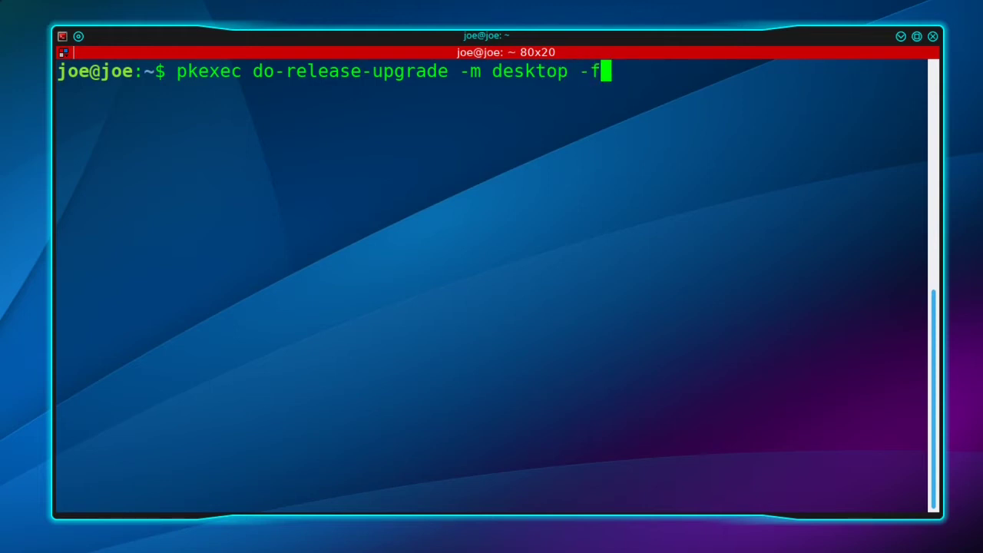
type(" Di")
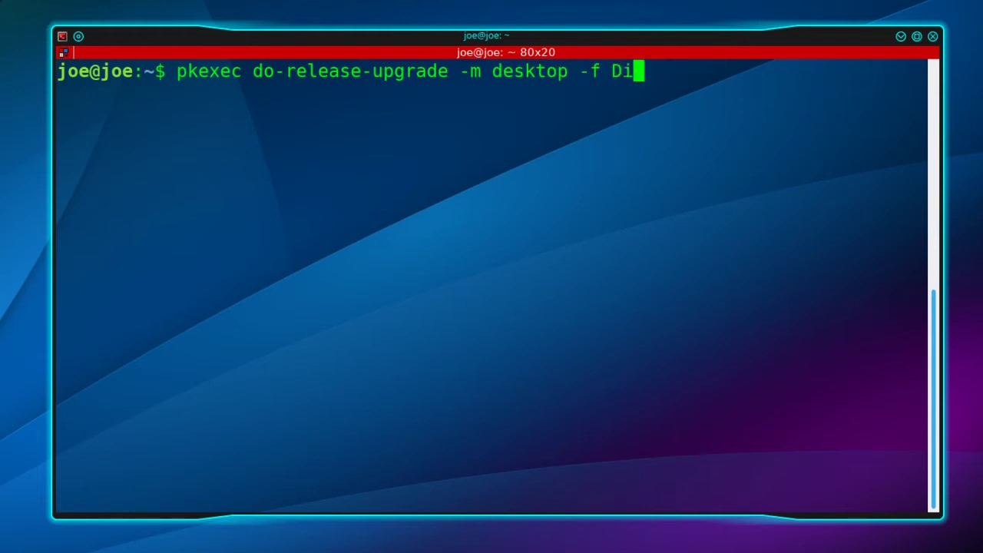
type("stUpgrade")
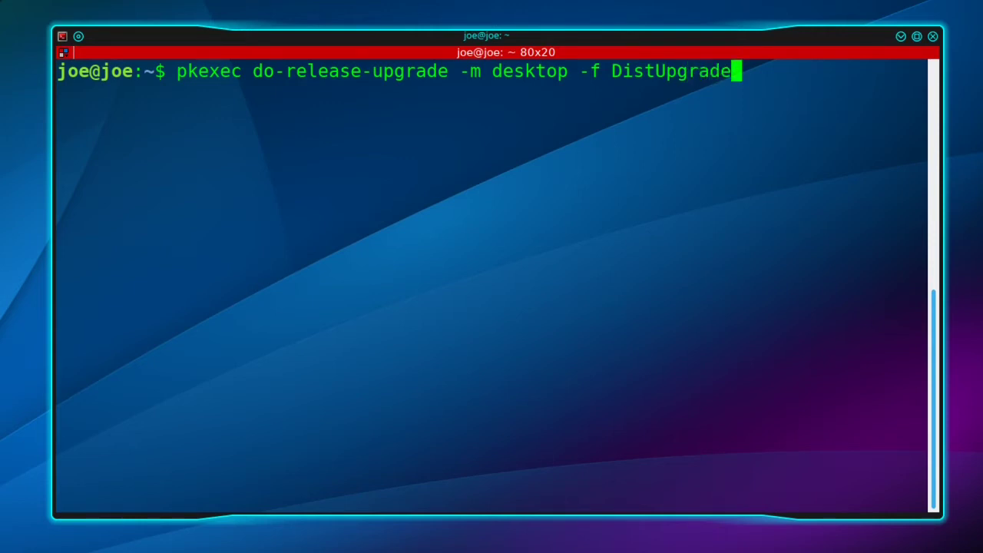
type("View")
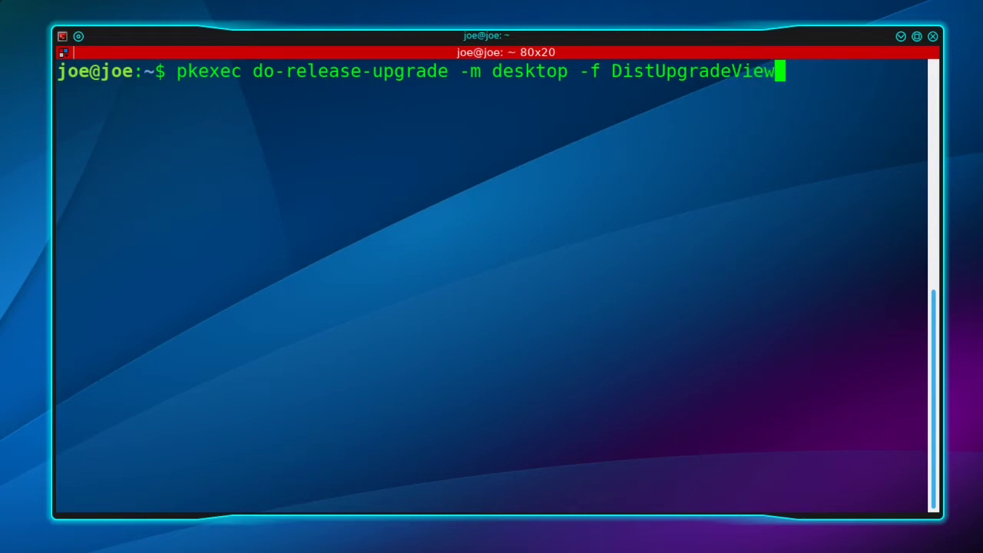
type("KDE")
- Launch the release upgrade, authenticate with the password, and accept the Focal Fossa release notes
key("Return")
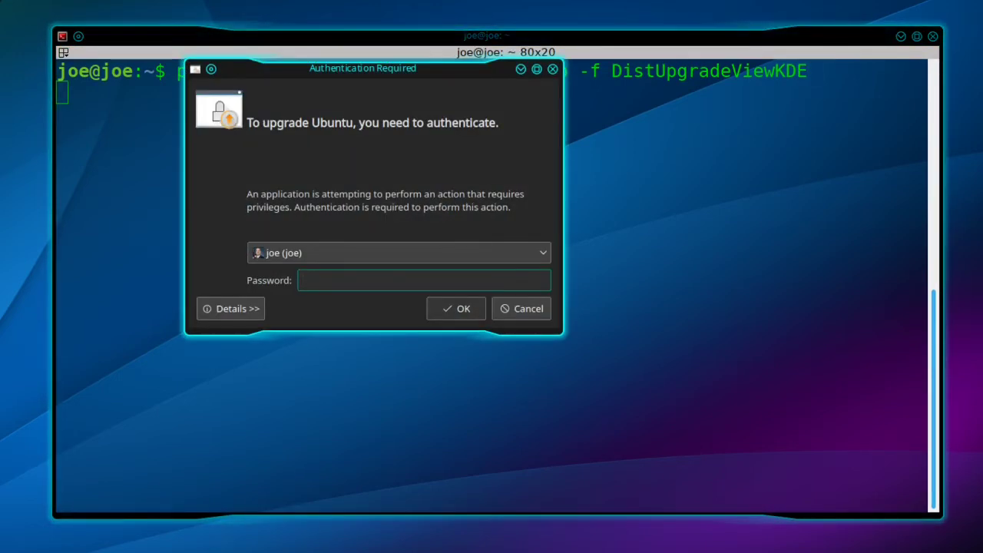
type("********")
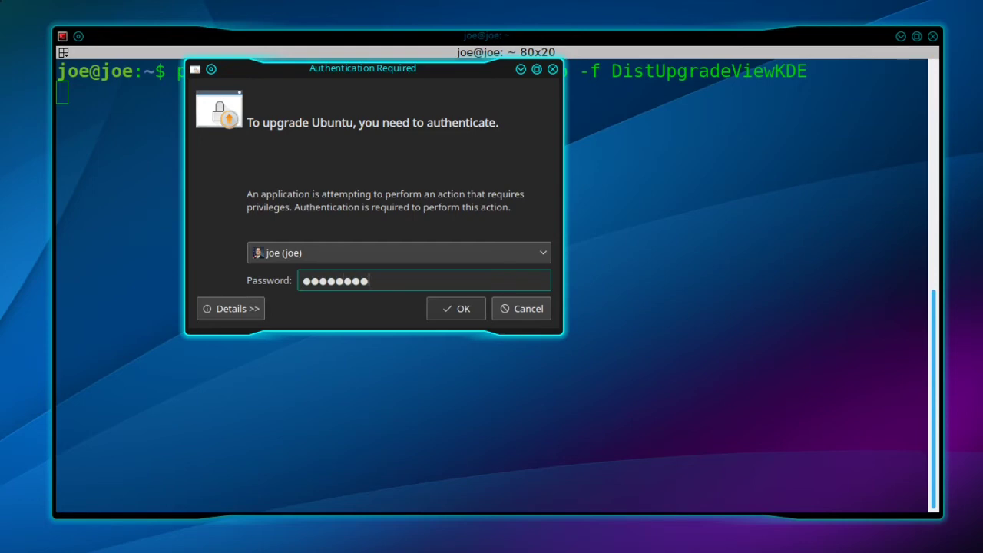
key("Return")
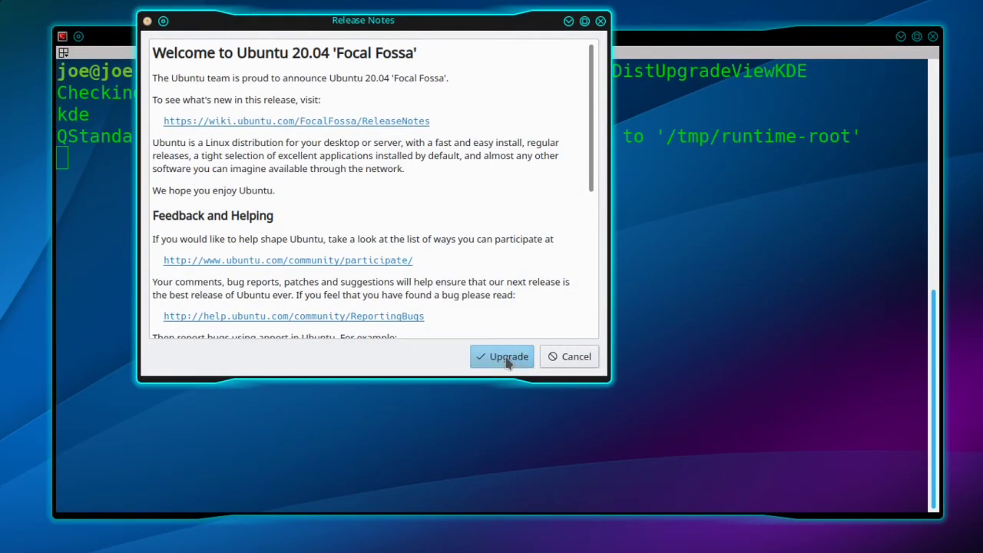
left_click(507, 362)
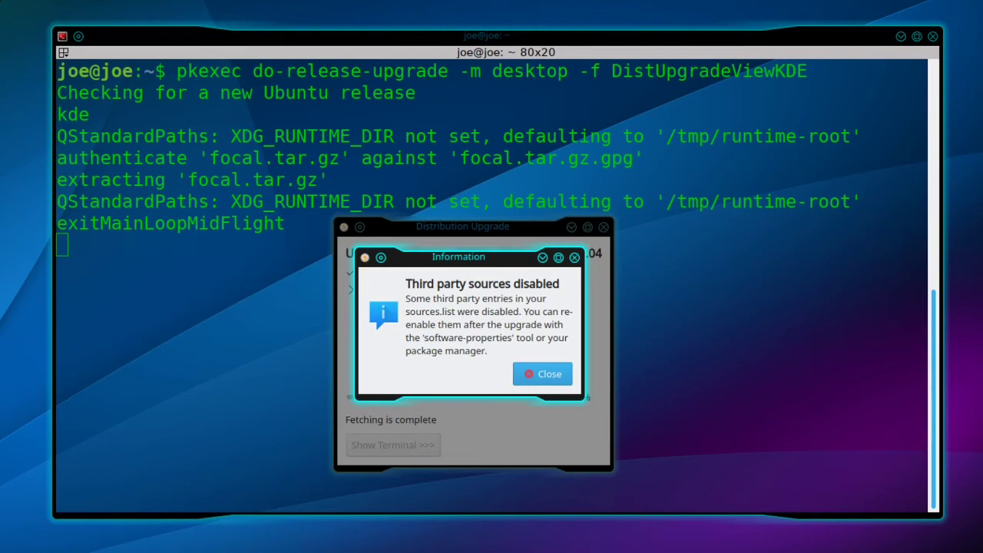
- Close the 'Third party sources disabled' notice to reach the Package Changes summary
left_click(548, 374)
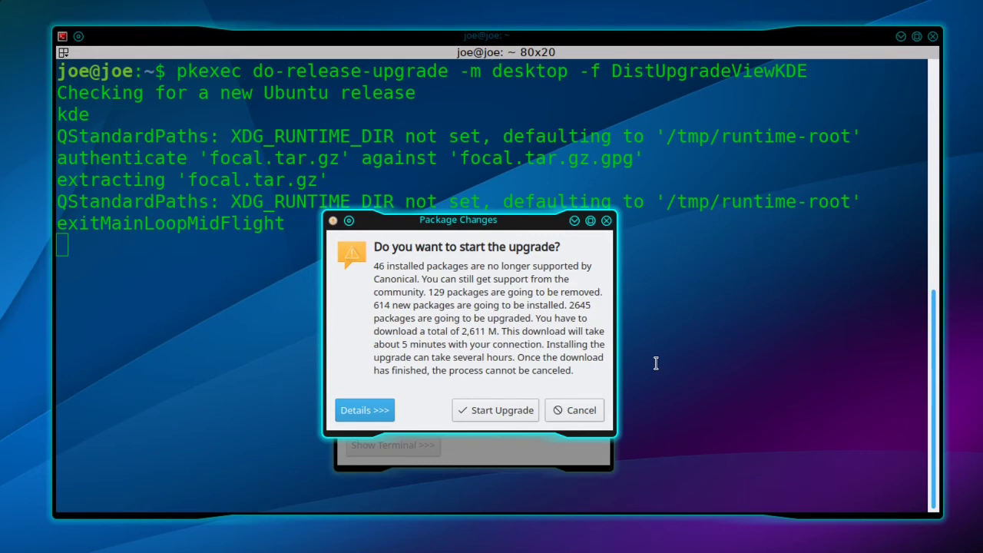
- Start the upgrade (129 removals, 614 new, 2645 upgraded packages) and let it reach the restart prompt
left_click(501, 412)
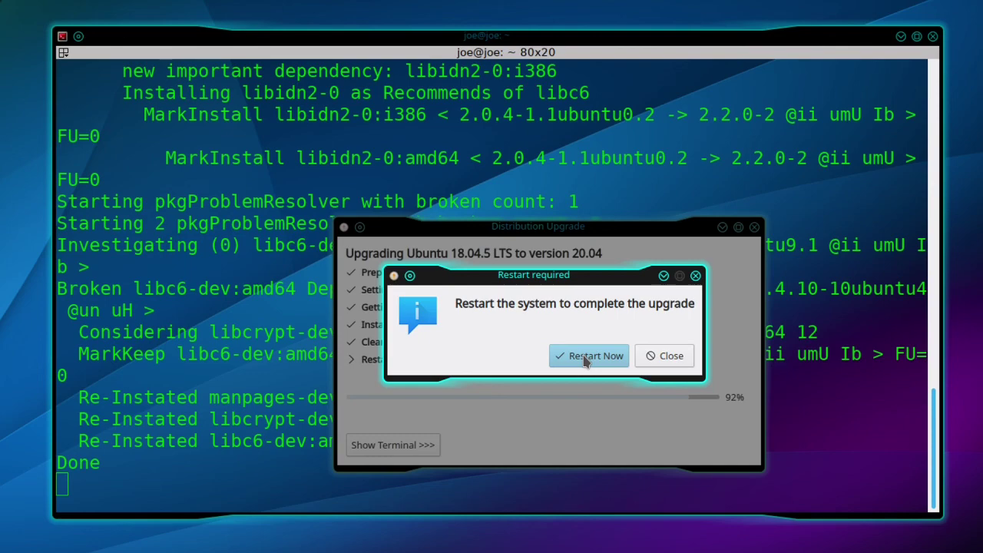
- Restart the machine to finish the upgrade to Kubuntu 20.04
left_click(586, 357)
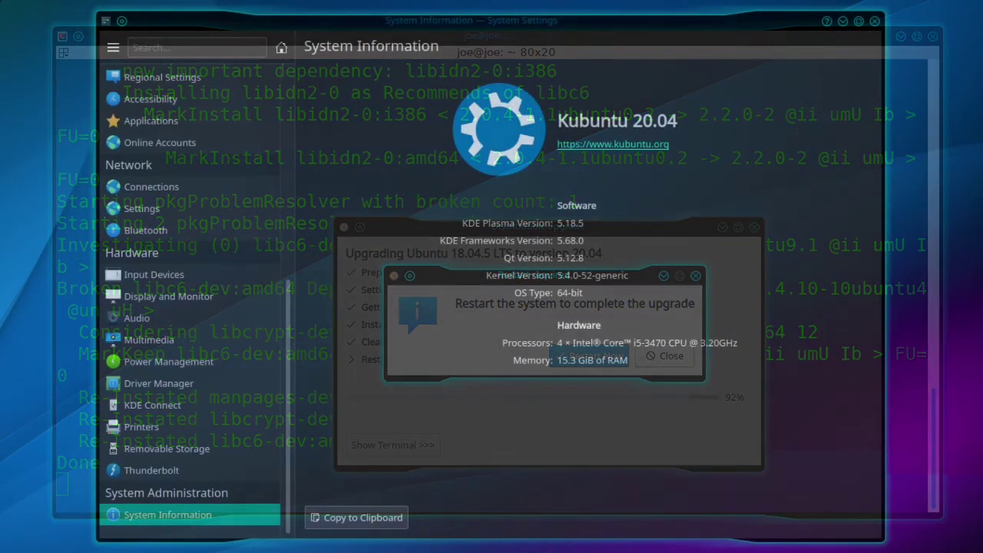